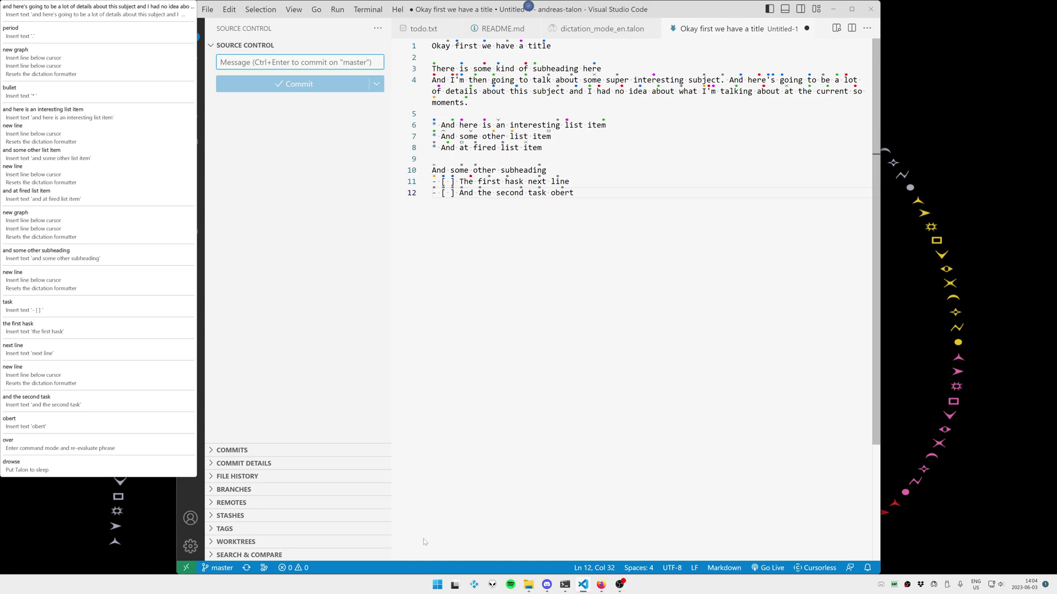
text(#)
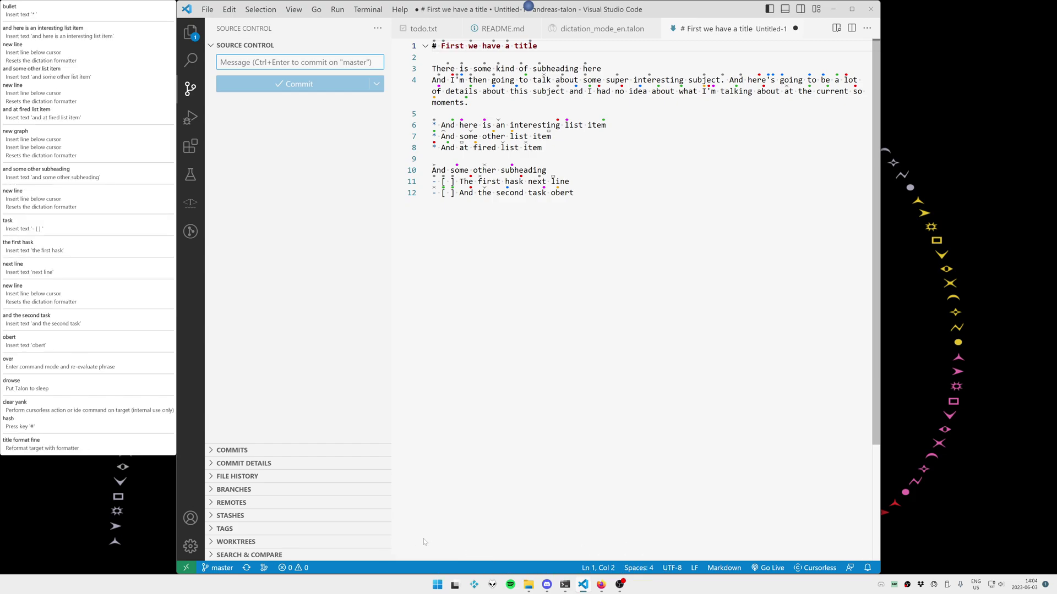
text(# )
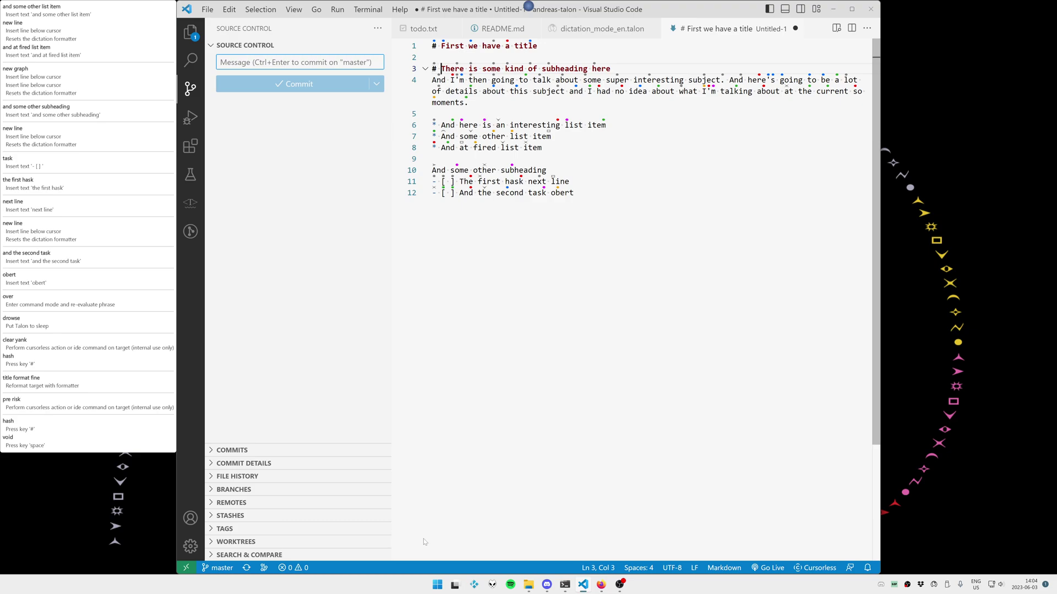
text(#)
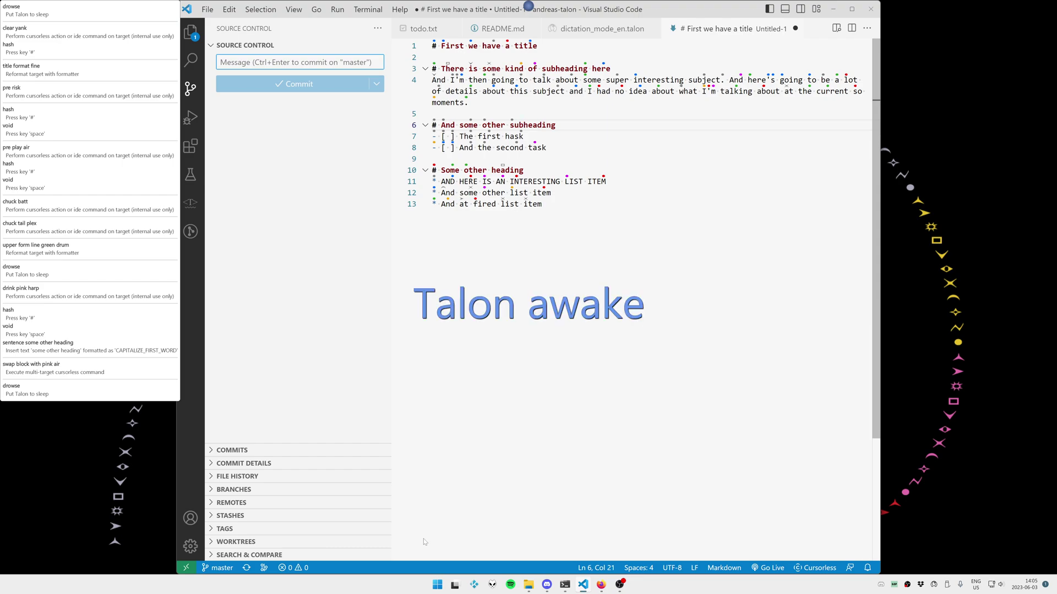
Select the whole Markdown draft and send it to Slackbot as a message.
key(ctrl+a)
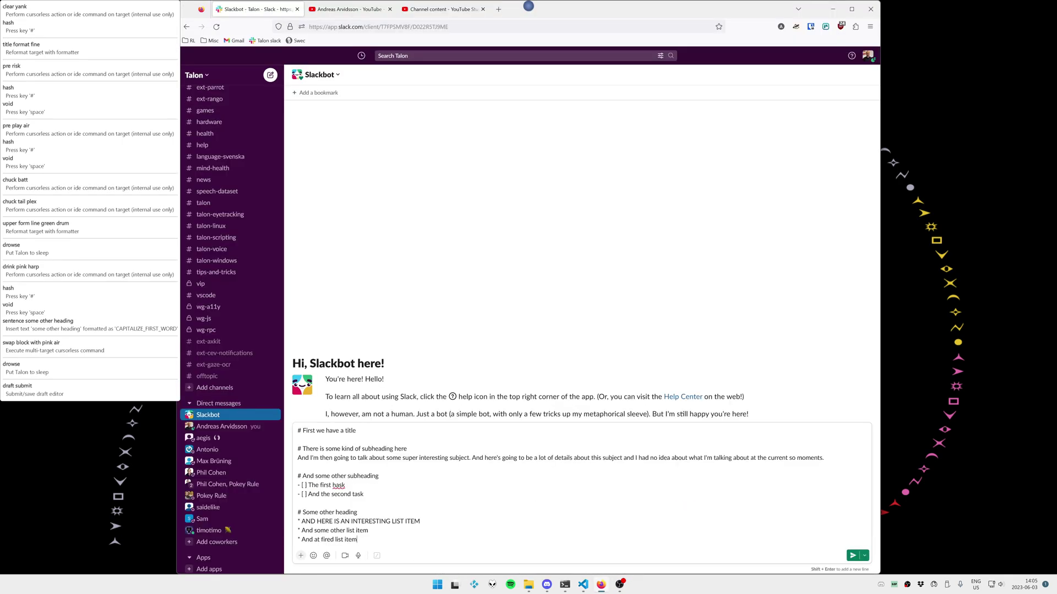
key(Return)
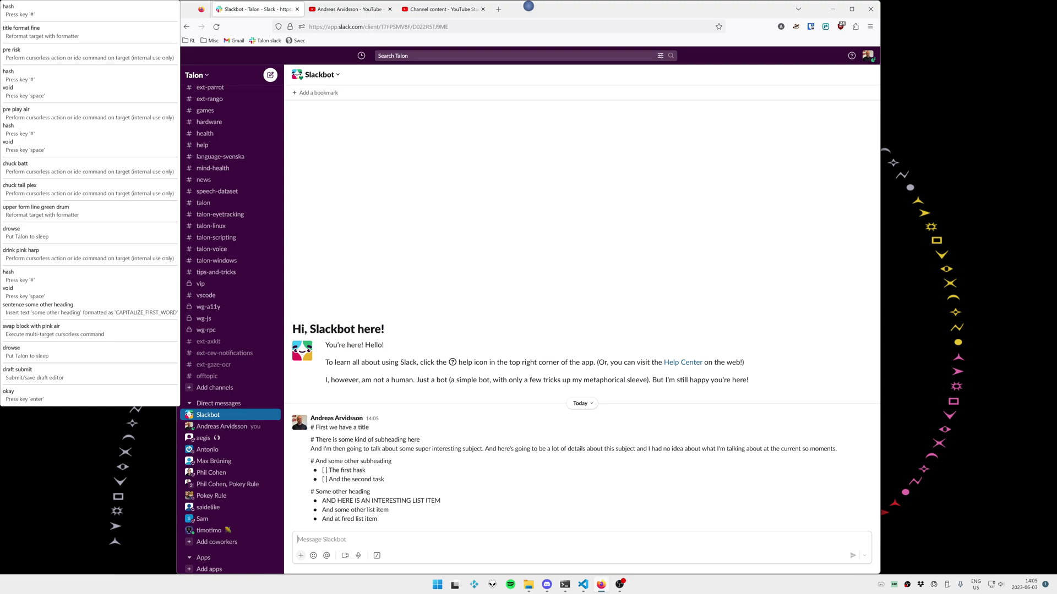